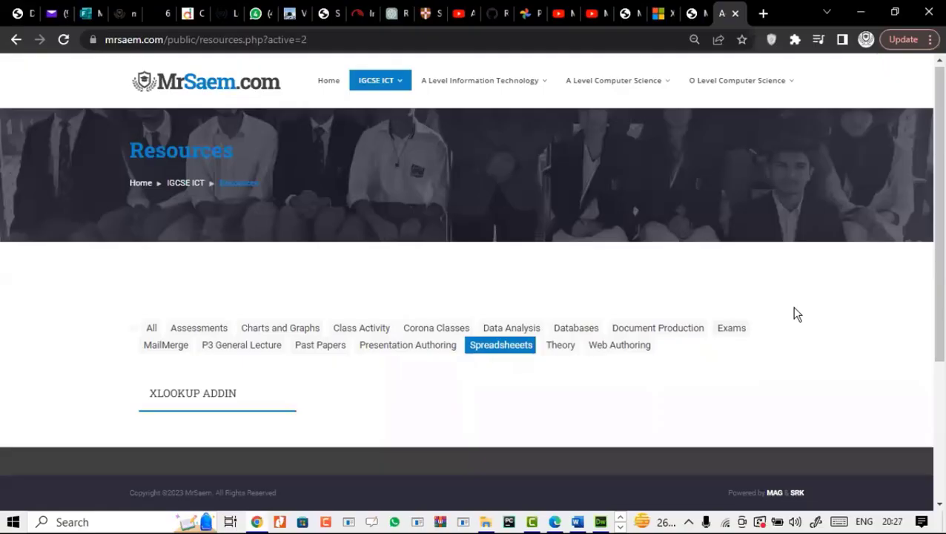
# Step: Download the XLOOKUP add-in from the Spreadsheets category of the IGCSE ICT resources page
pyautogui.moveTo(929, 295)
pyautogui.mouseDown()
pyautogui.moveTo(931, 365)
pyautogui.moveTo(931, 281)
pyautogui.mouseUp()
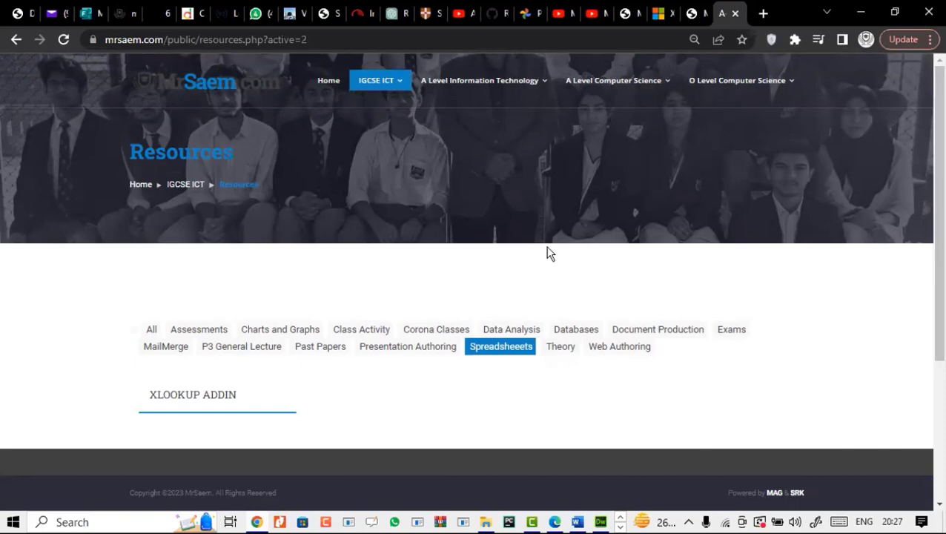
pyautogui.scroll(-1, 25, 267)
pyautogui.scroll(1, 45, 263)
pyautogui.moveTo(383, 83)
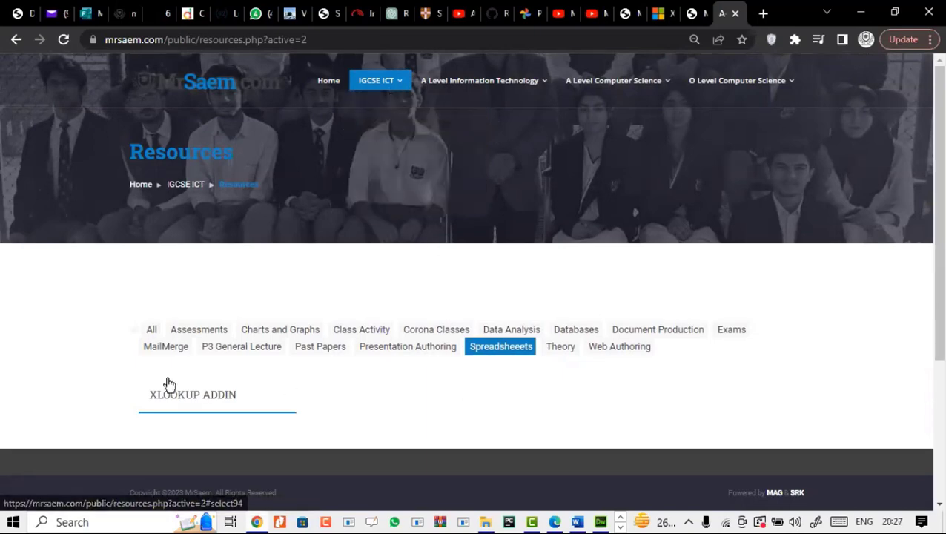
pyautogui.scroll(-2, 175, 340)
pyautogui.scroll(-1, 199, 274)
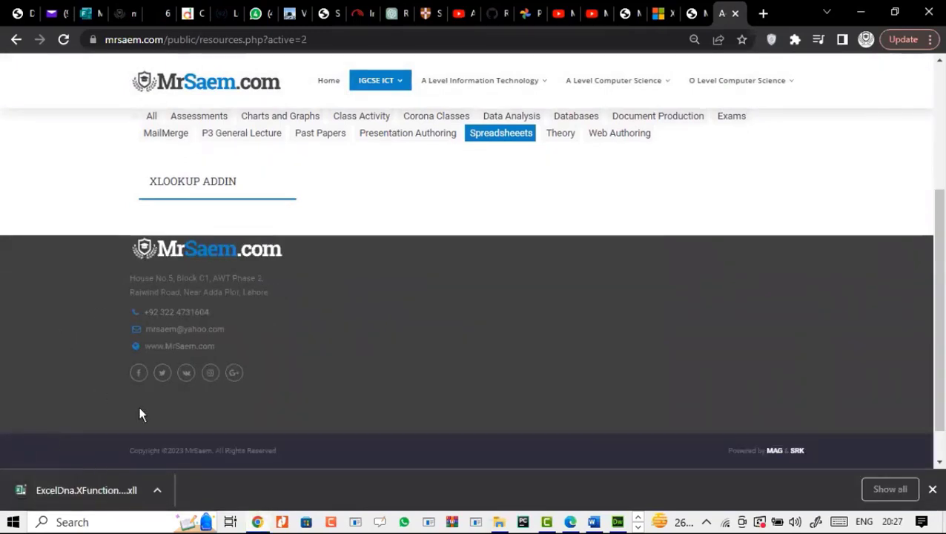
# Step: Switch to the SpreadSheet Functions and Formulaes workbook in Excel and open the manager for Excel Add-ins
pyautogui.click(260, 522)
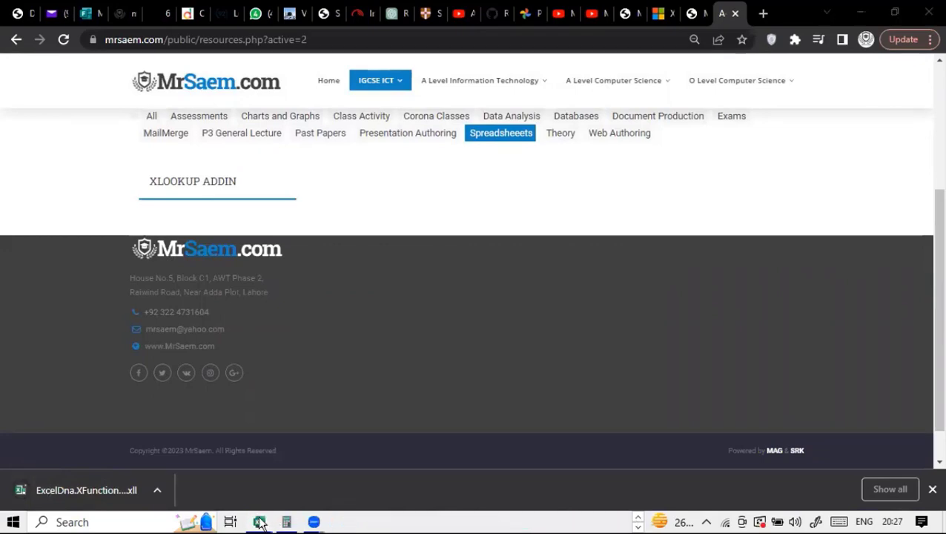
pyautogui.click(512, 466)
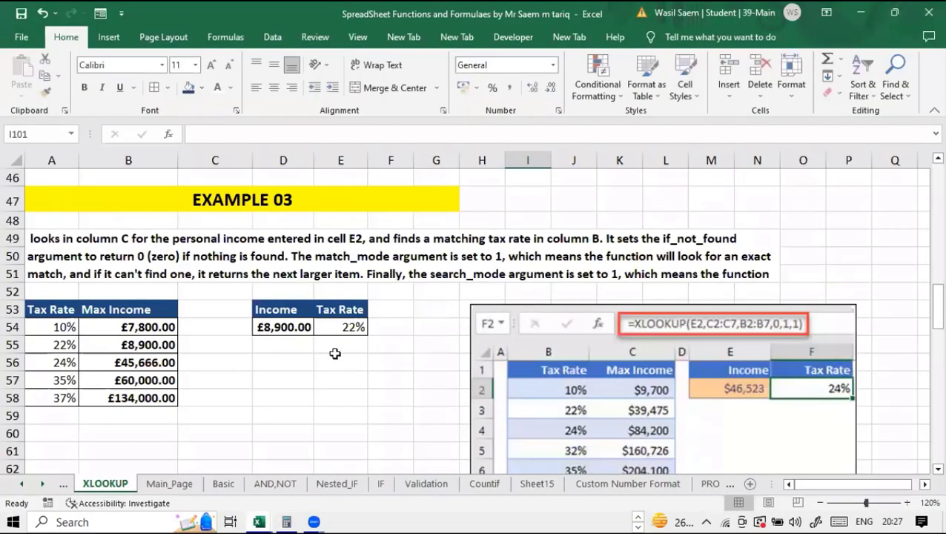
pyautogui.click(24, 37)
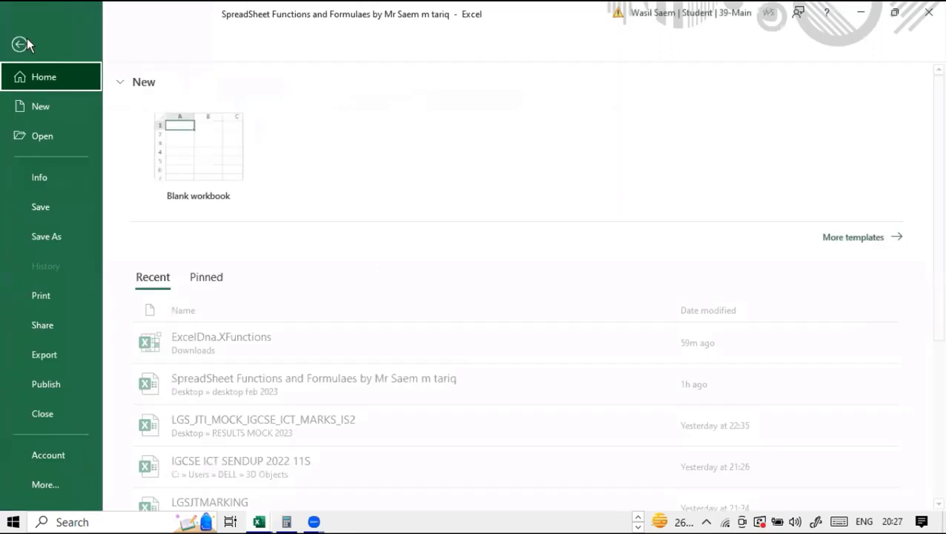
pyautogui.click(65, 480)
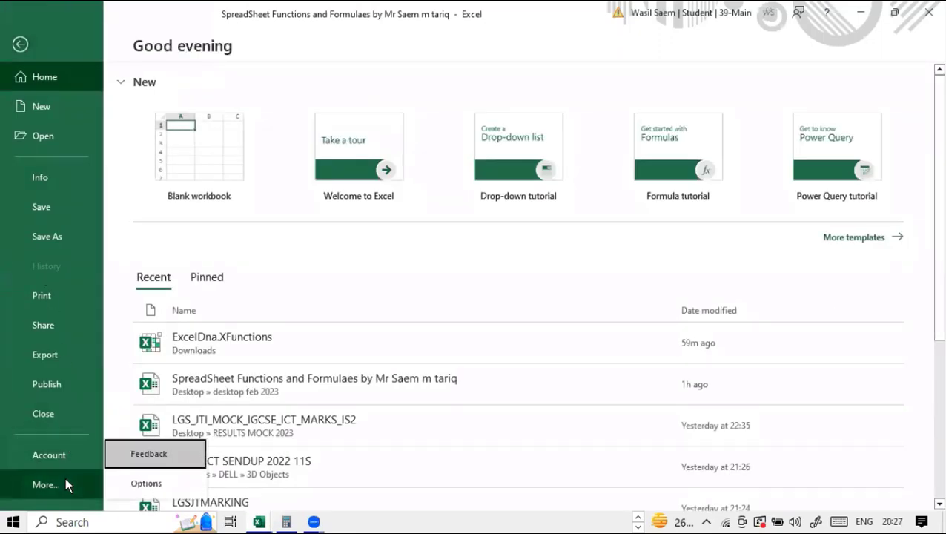
pyautogui.click(141, 483)
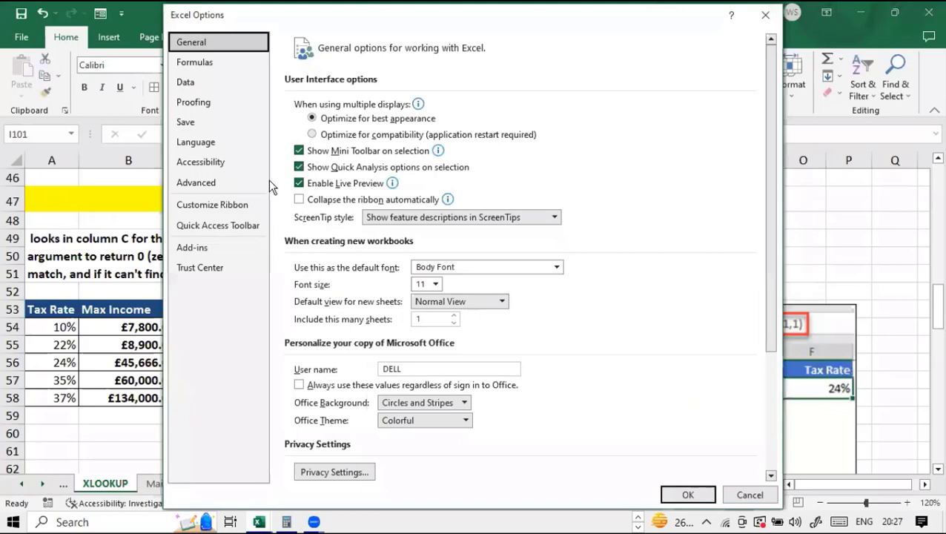
pyautogui.click(210, 245)
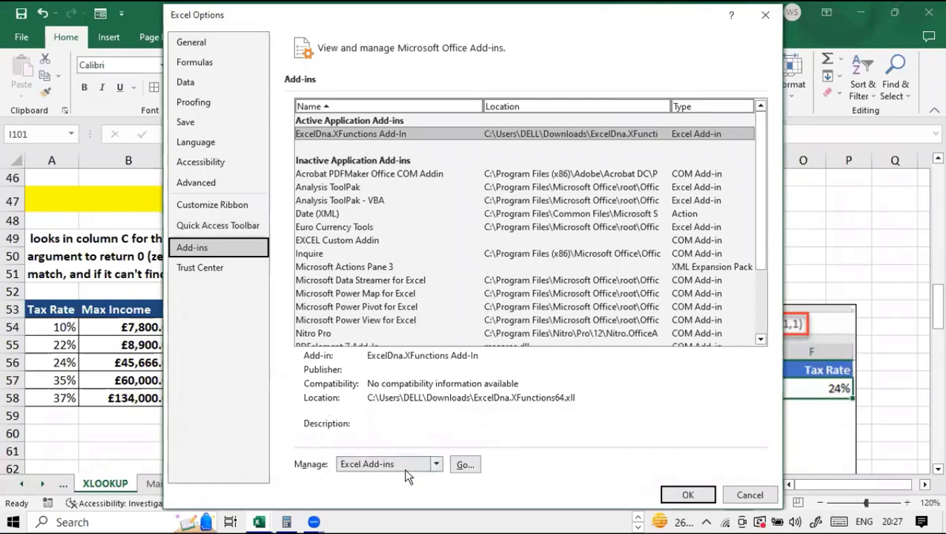
pyautogui.click(459, 463)
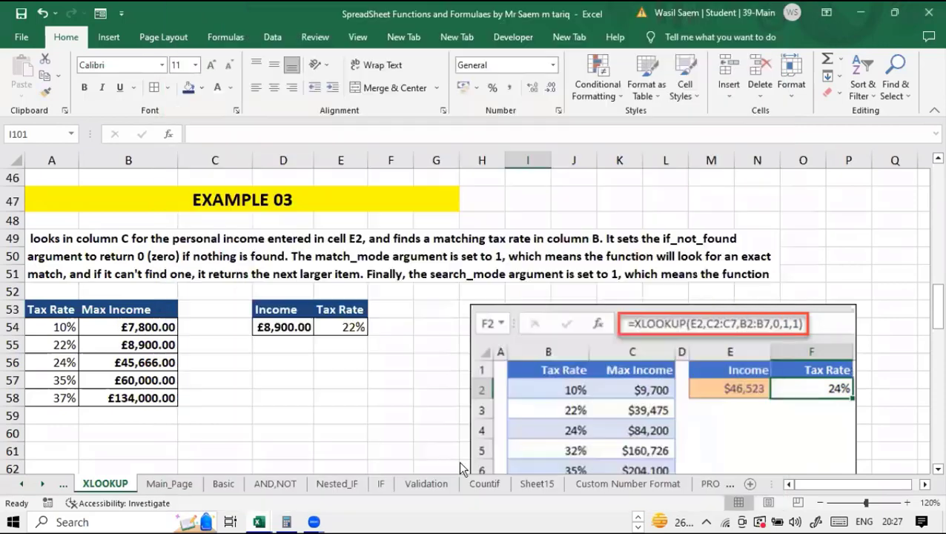
# Step: Try to add ExcelDna.XFunctions64 (2) from the Downloads folder, declining to replace the existing file, and close the add-ins list
pyautogui.click(622, 152)
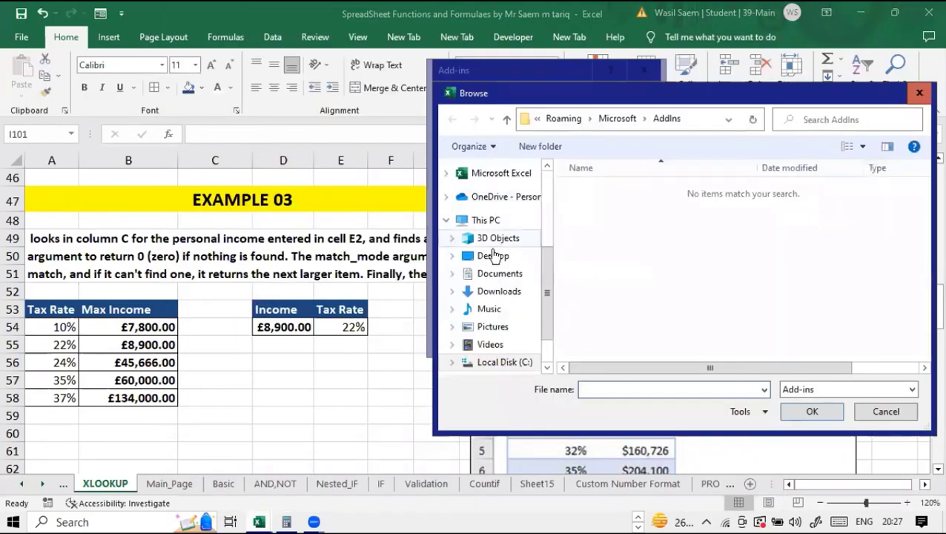
pyautogui.click(490, 294)
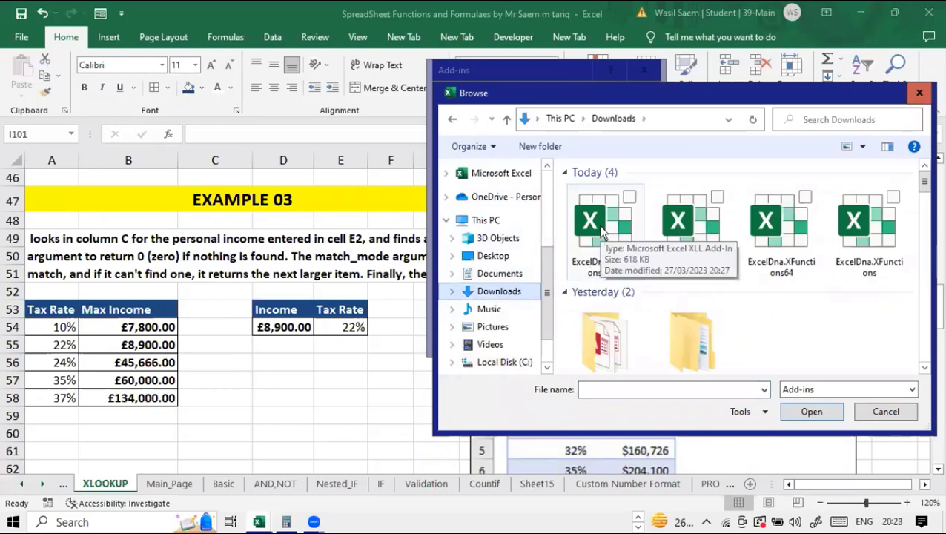
pyautogui.click(602, 231)
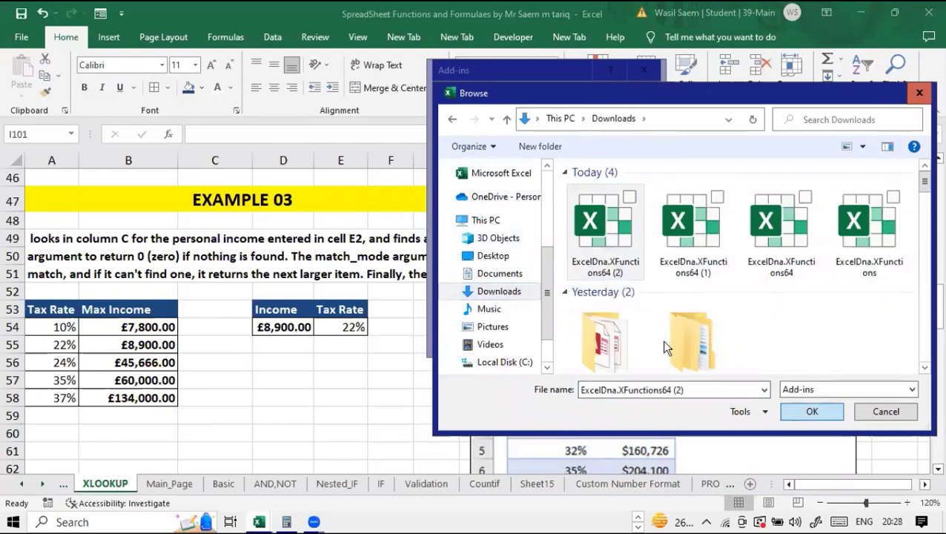
pyautogui.click(831, 414)
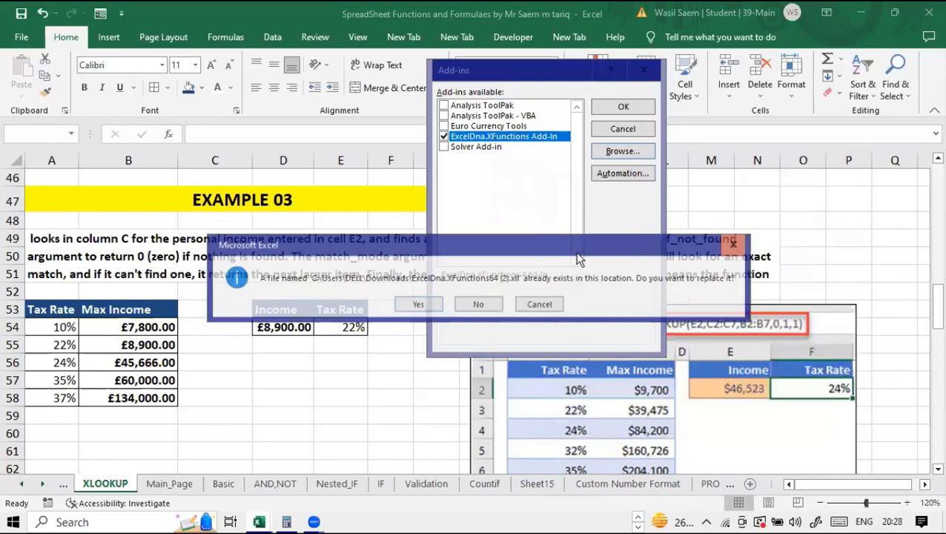
pyautogui.click(539, 306)
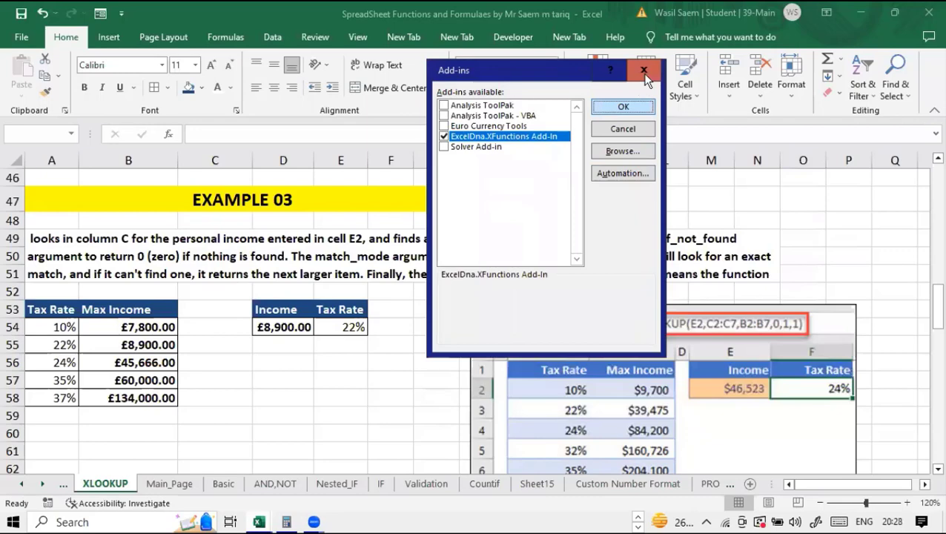
pyautogui.press('Return')
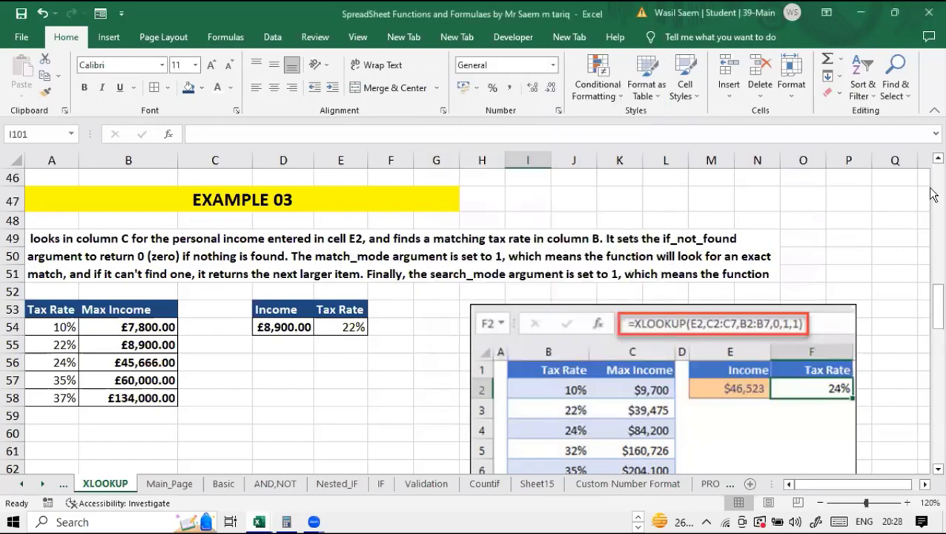
# Step: Clear the arguments of the XLOOKUP formula in cell B7 of Example 01
pyautogui.scroll(15, 344, 303)
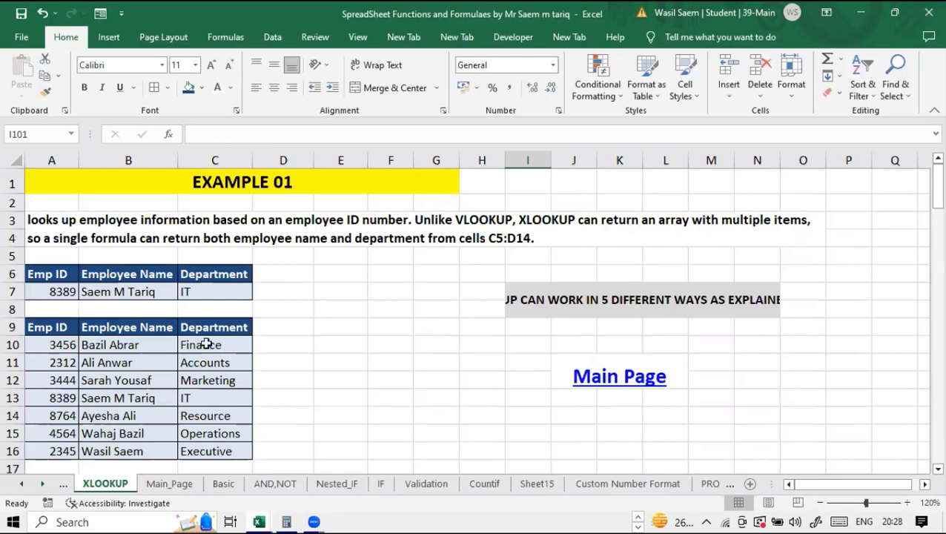
pyautogui.click(151, 286)
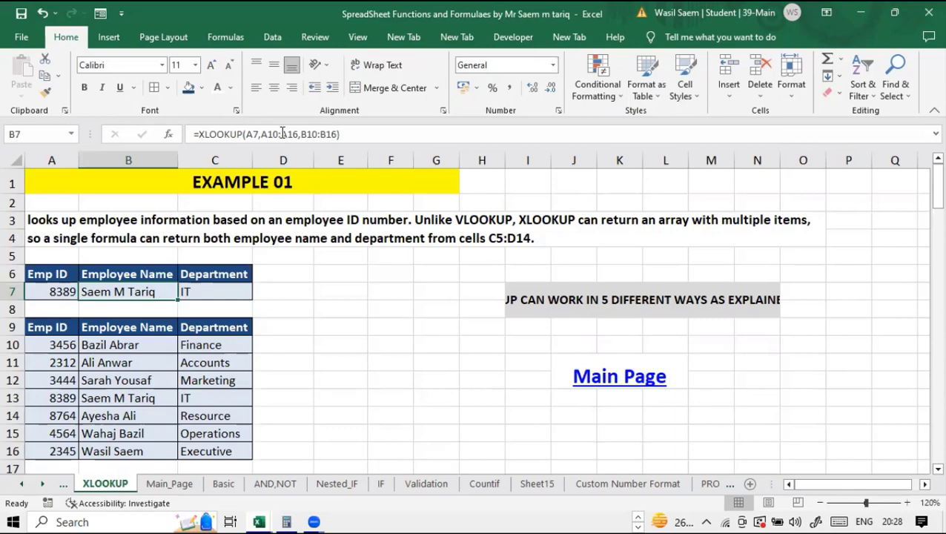
pyautogui.click(253, 134)
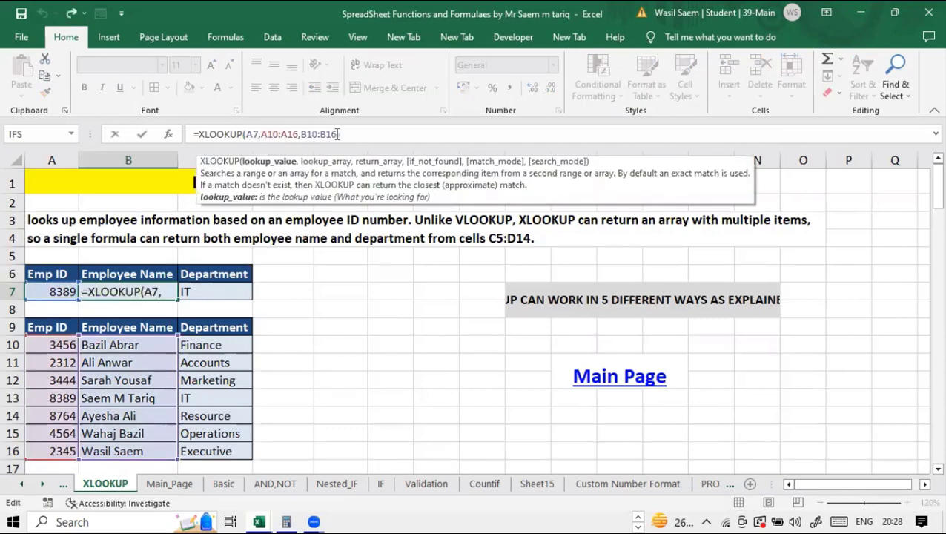
pyautogui.click(339, 134)
pyautogui.press('BackSpace')
pyautogui.press('BackSpace')
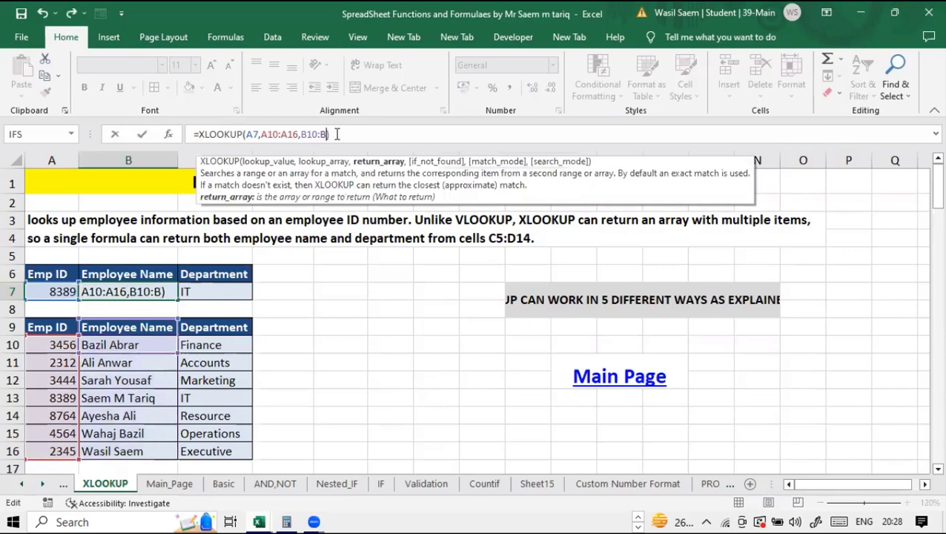
pyautogui.press('BackSpace')
pyautogui.press('BackSpace')
pyautogui.press('BackSpace')
pyautogui.press('BackSpace')
pyautogui.press('BackSpace')
pyautogui.press('BackSpace')
pyautogui.press('BackSpace')
pyautogui.press('BackSpace')
pyautogui.press('BackSpace')
pyautogui.press('BackSpace')
pyautogui.press('BackSpace')
pyautogui.press('BackSpace')
pyautogui.press('BackSpace')
pyautogui.press('BackSpace')
pyautogui.press('BackSpace')
pyautogui.press('BackSpace')
pyautogui.press('BackSpace')
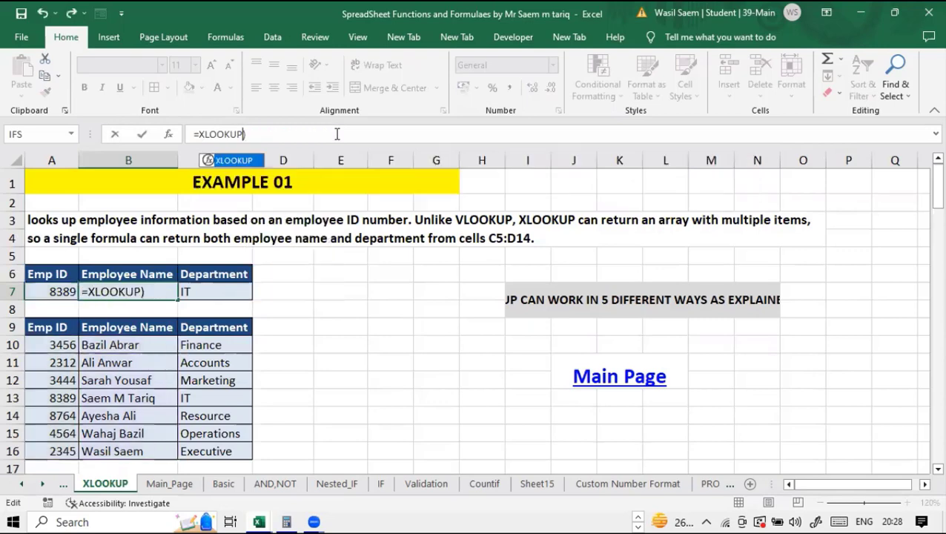
# Step: Complete the formula in B7 as =XLOOKUP(A7,A10:A16,B10:B16) to return the employee name for the Emp ID
pyautogui.write('(')
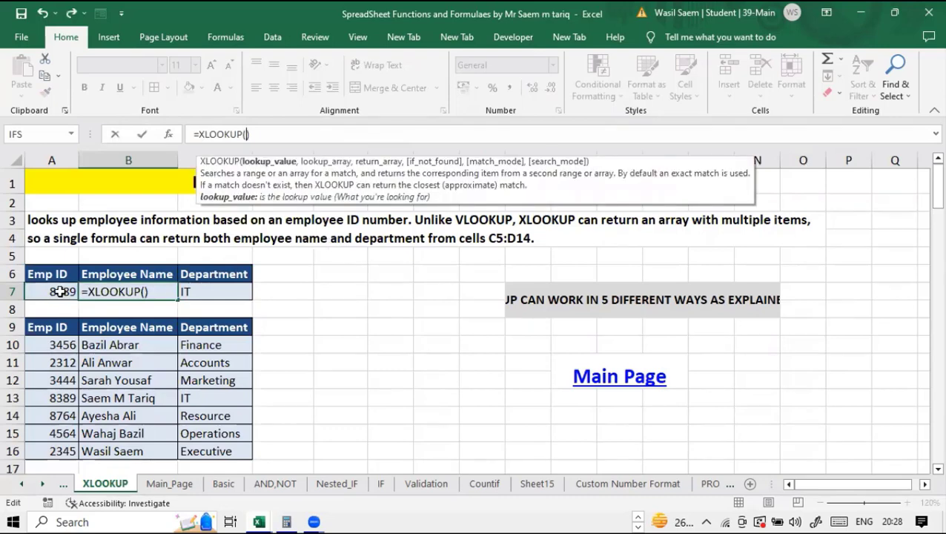
pyautogui.click(61, 291)
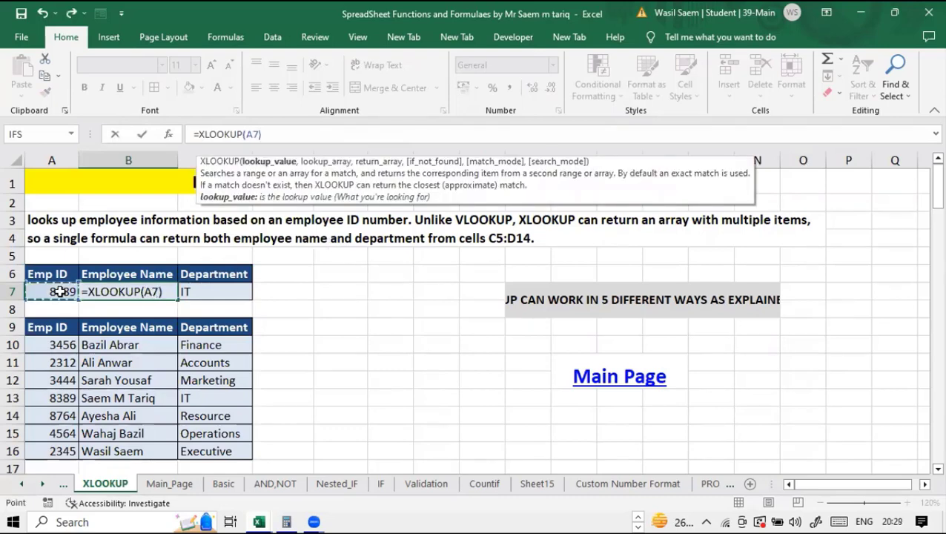
pyautogui.write(',')
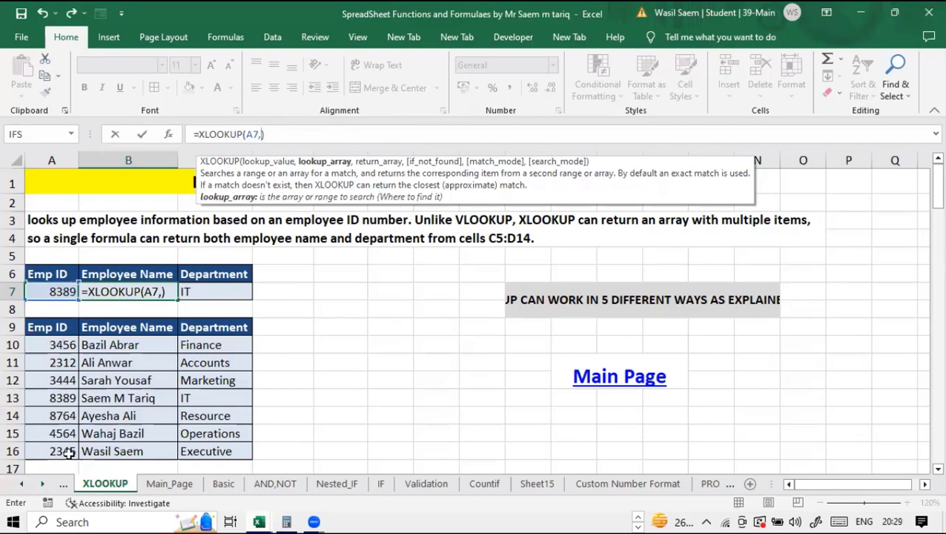
pyautogui.moveTo(52, 345); pyautogui.dragTo(69, 449)
pyautogui.write(',')
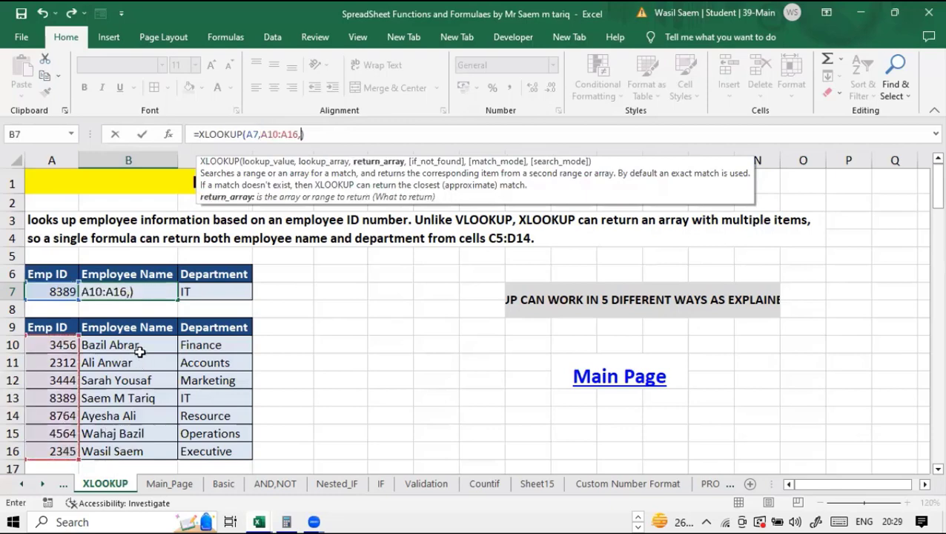
pyautogui.moveTo(148, 441); pyautogui.dragTo(146, 141)
pyautogui.write(')')
pyautogui.click(144, 135)
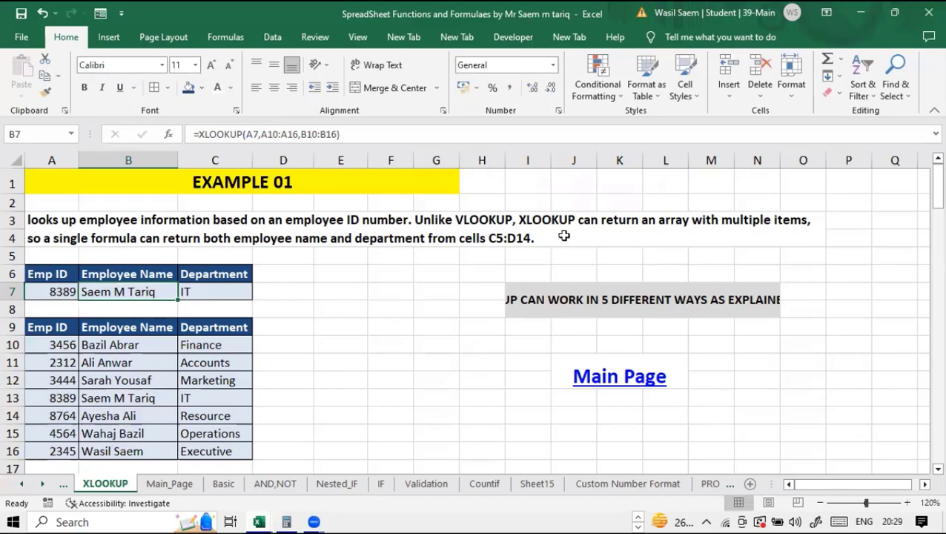
# Step: Examine the lookup value and if_not_found arguments of the XLOOKUP formula in cell B30 of Example 02
pyautogui.moveTo(932, 200); pyautogui.dragTo(933, 261)
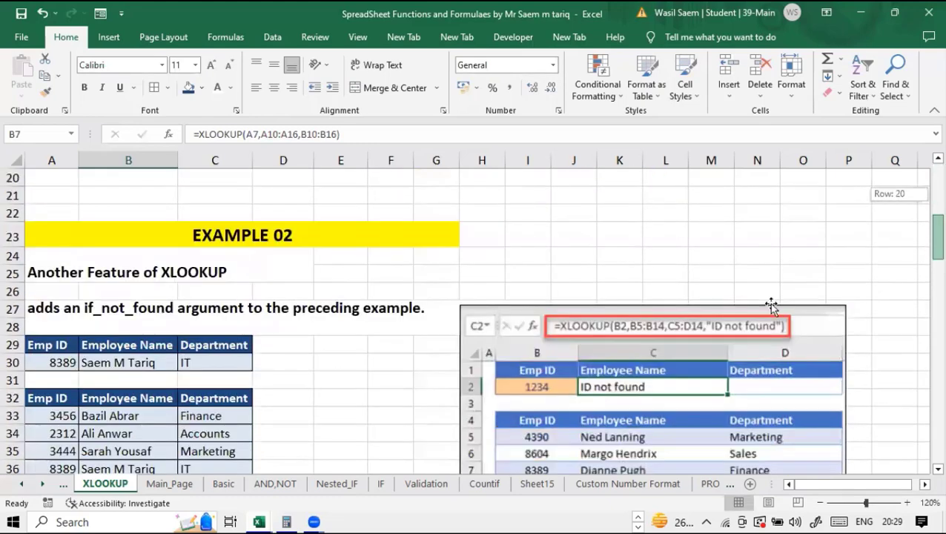
pyautogui.scroll(-1, 352, 337)
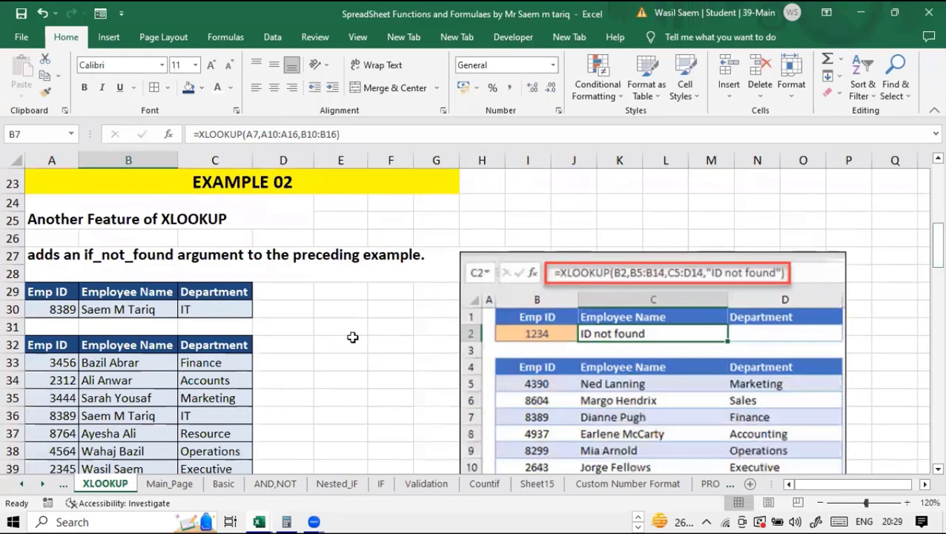
pyautogui.click(135, 309)
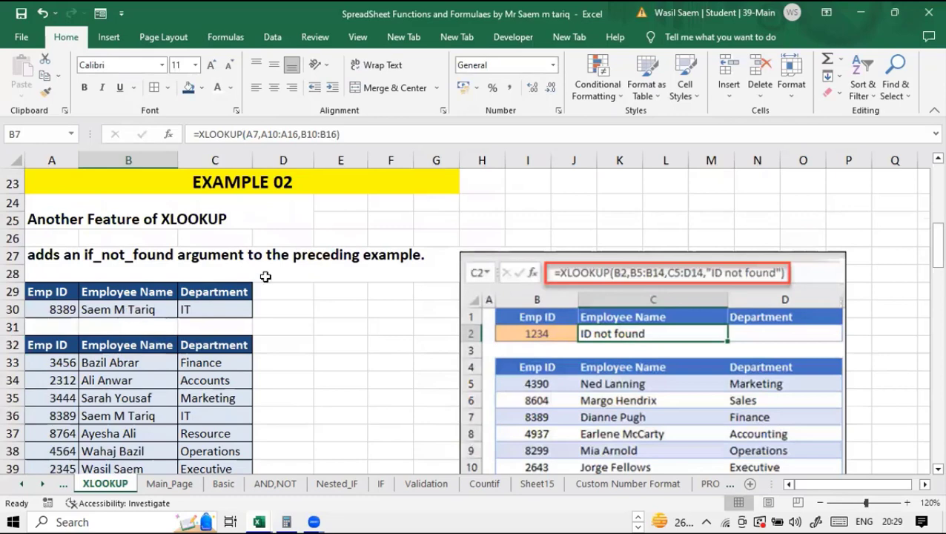
pyautogui.click(264, 134)
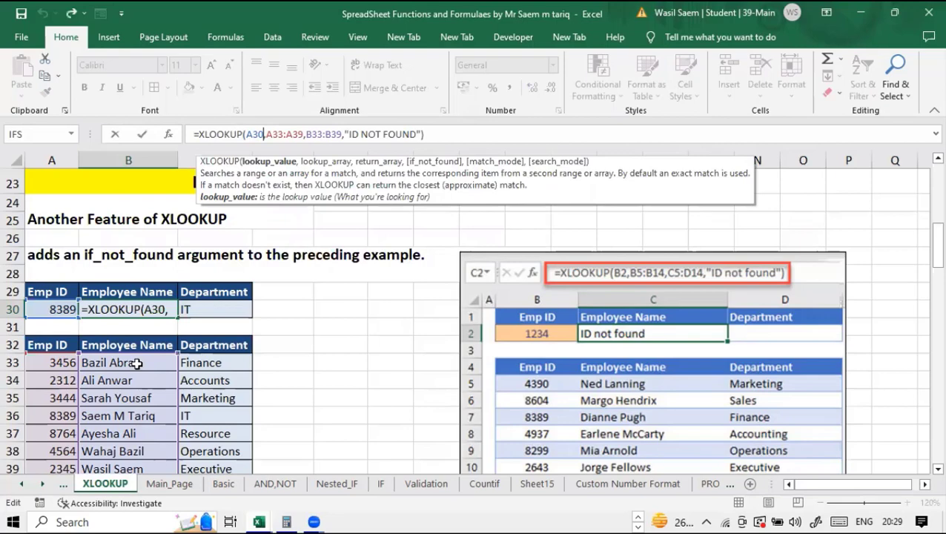
pyautogui.click(345, 135)
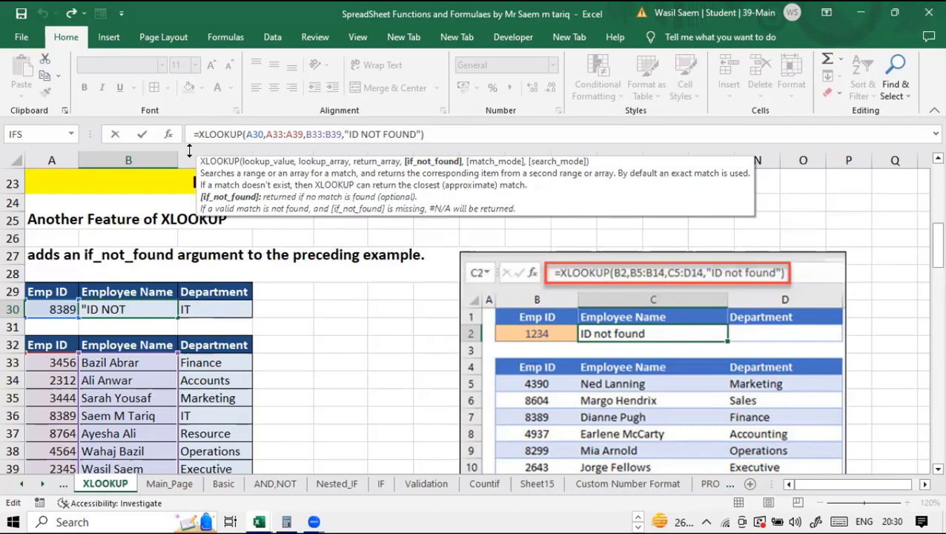
pyautogui.click(145, 139)
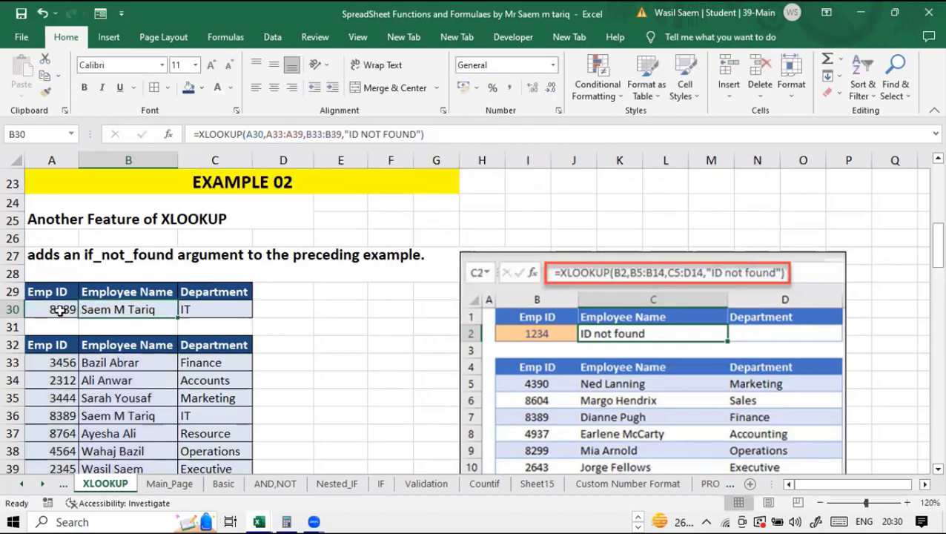
# Step: Replace the Emp ID in A30 with one missing from the employee table and check the XLOOKUP formula in B30
pyautogui.press('Left')
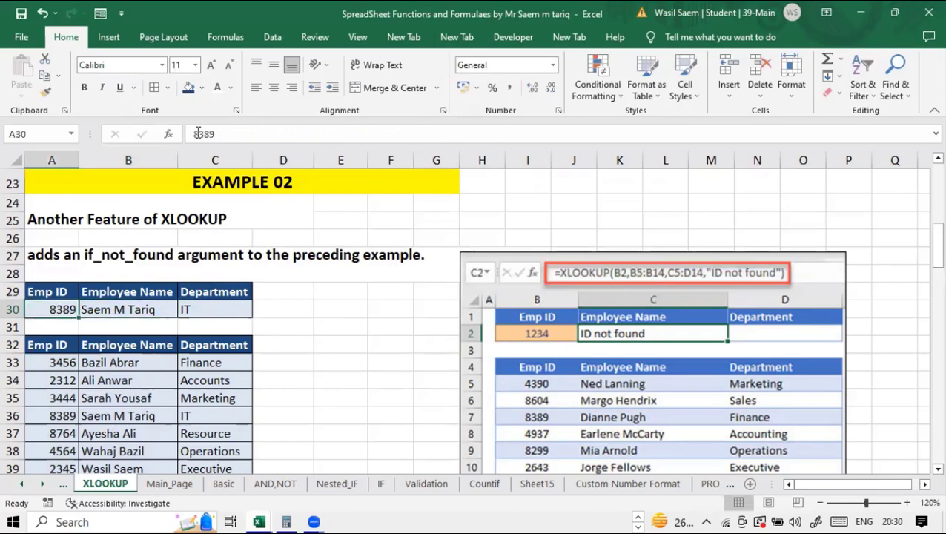
pyautogui.doubleClick(200, 133)
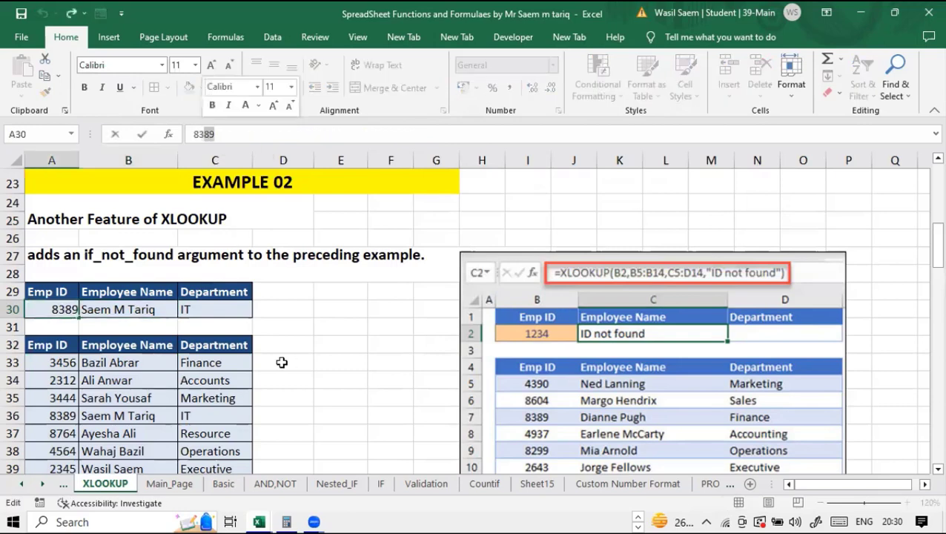
pyautogui.write('8323')
pyautogui.press('Return')
pyautogui.press('Up')
pyautogui.press('Right')
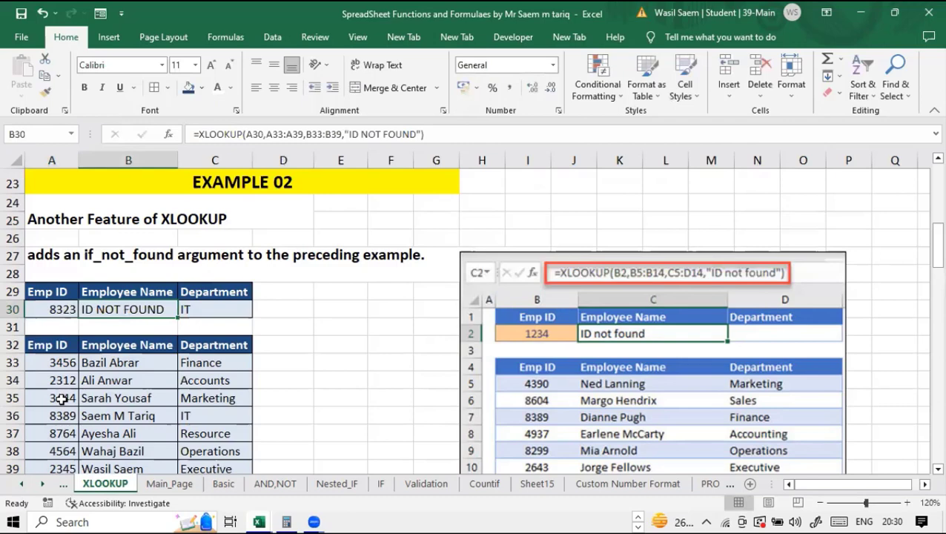
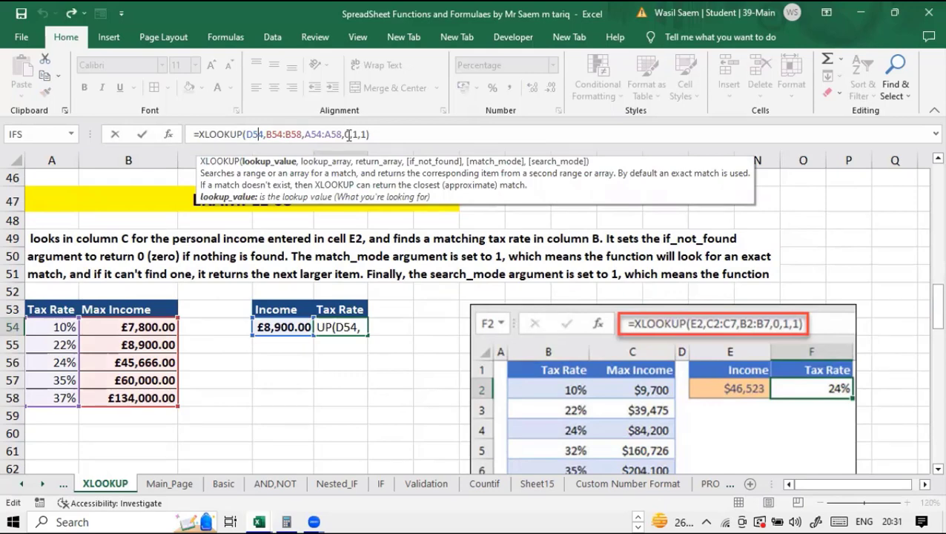
# Step: Examine the if_not_found, match_mode and search_mode arguments of the XLOOKUP formula in cell E54 of Example 03
pyautogui.click(349, 134)
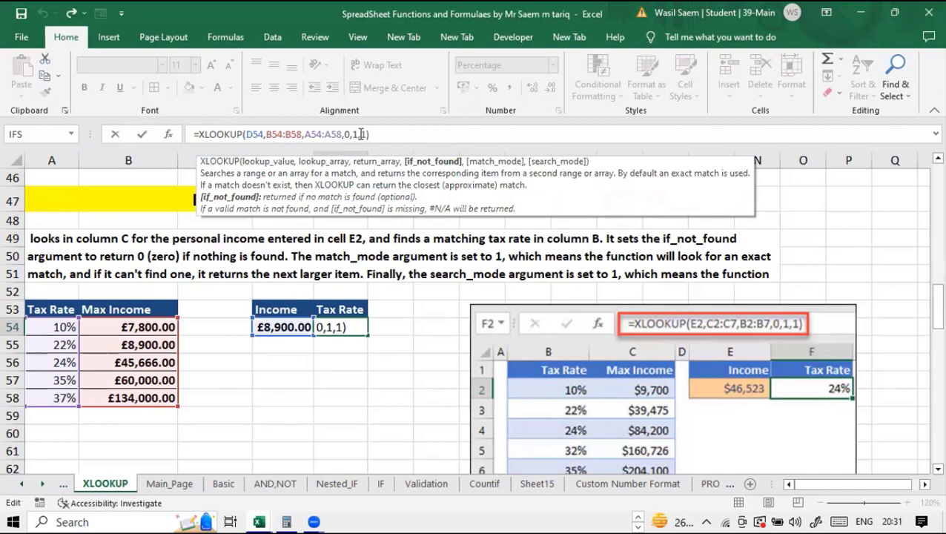
pyautogui.click(359, 135)
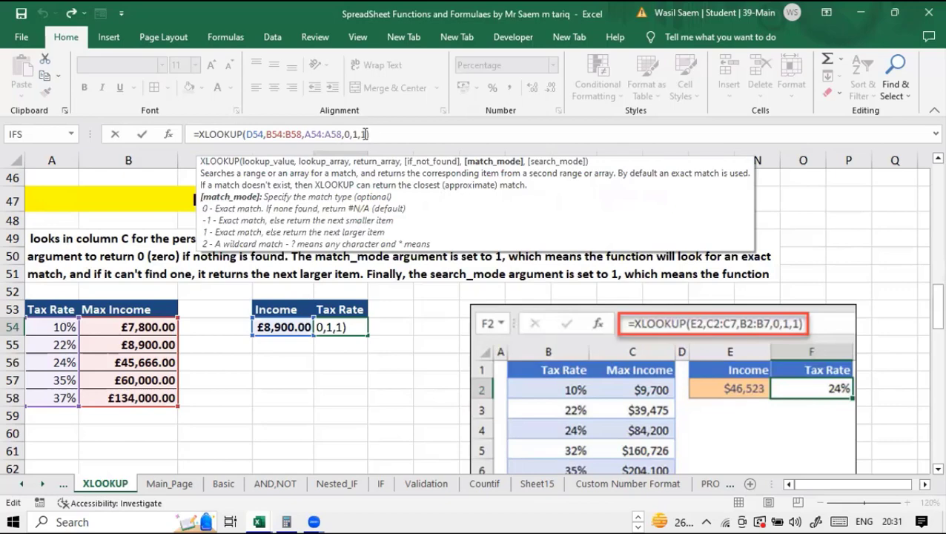
pyautogui.click(365, 133)
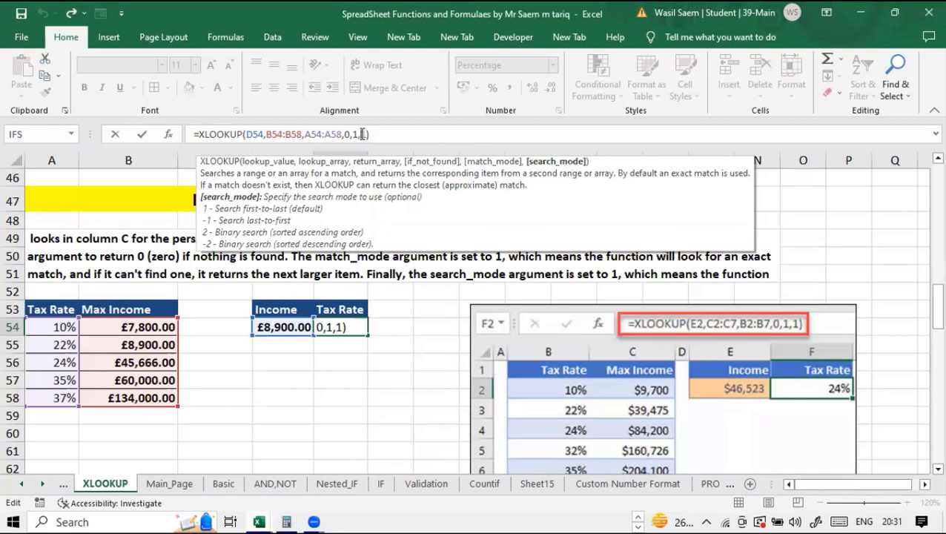
pyautogui.click(356, 133)
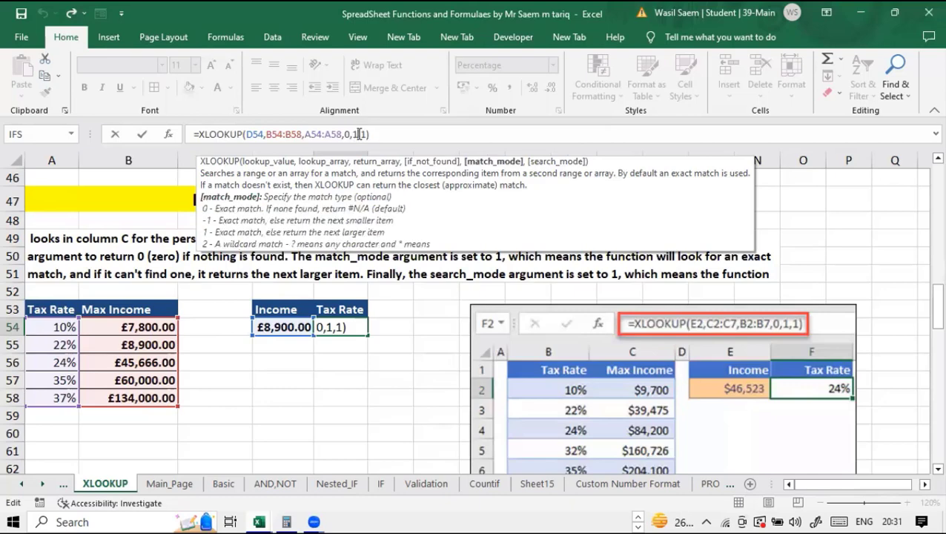
pyautogui.click(349, 134)
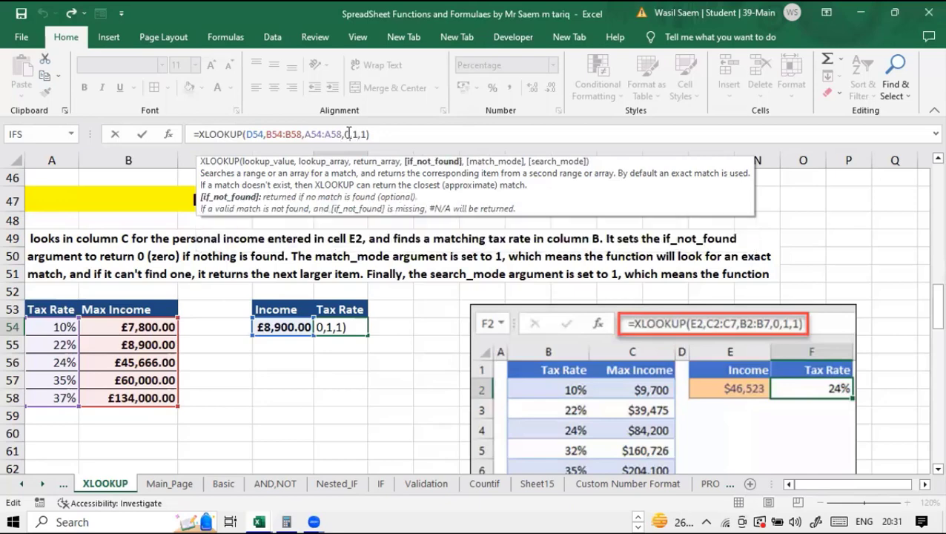
pyautogui.click(336, 324)
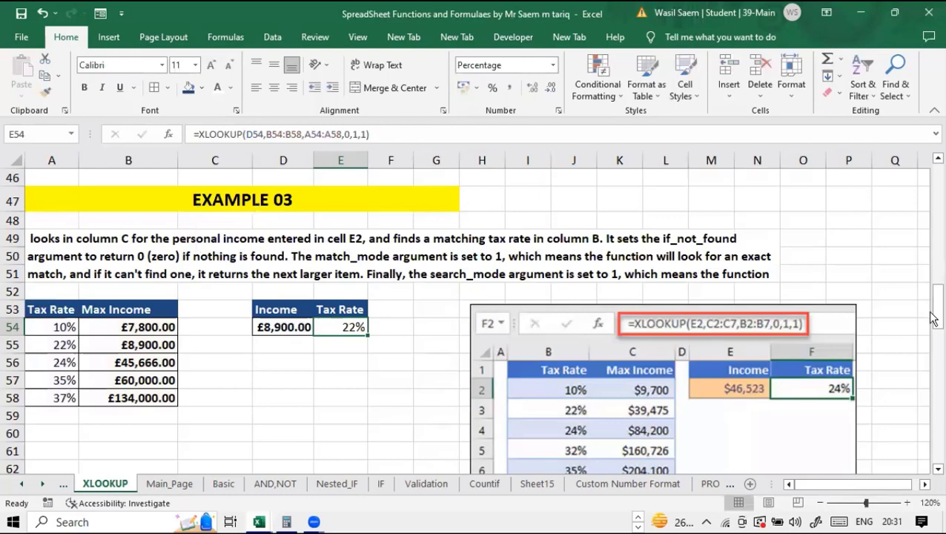
# Step: Review the nested XLOOKUP illustration in Example 04 and the country dial code lookup in Example 05
pyautogui.moveTo(933, 317); pyautogui.dragTo(145, 236)
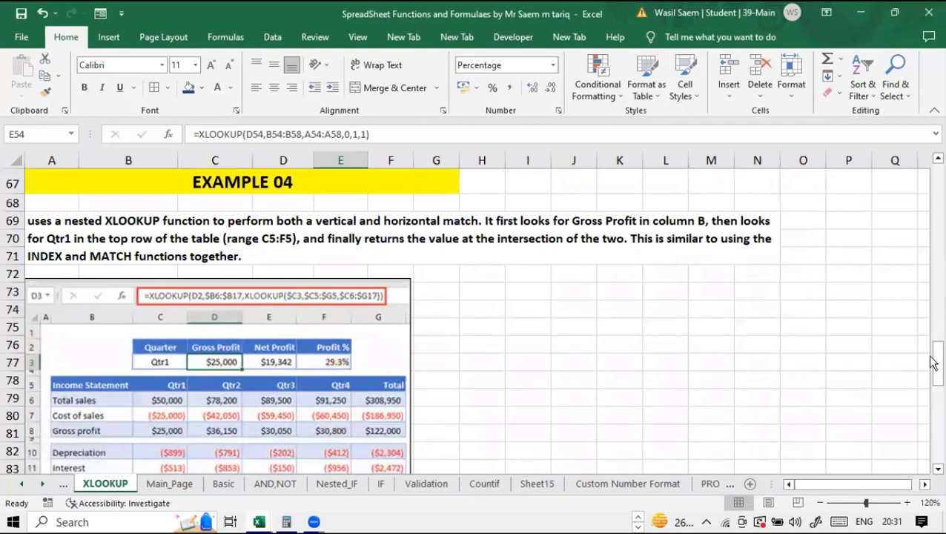
pyautogui.moveTo(933, 363); pyautogui.dragTo(525, 280)
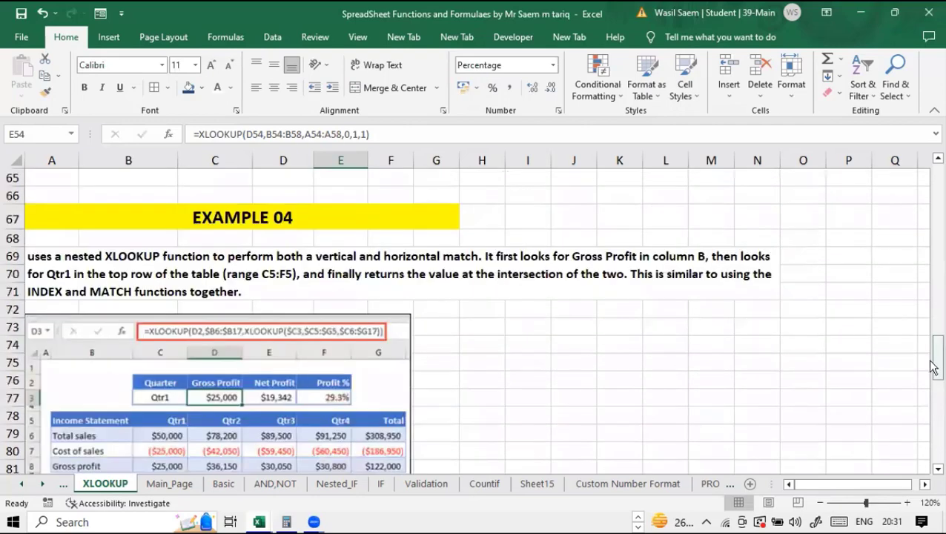
pyautogui.moveTo(932, 391); pyautogui.dragTo(933, 443)
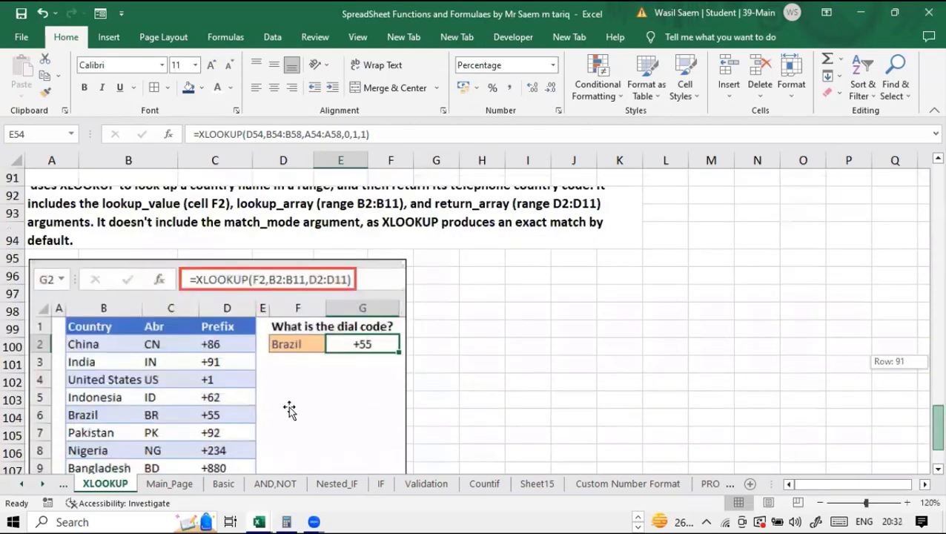
pyautogui.moveTo(289, 412); pyautogui.dragTo(289, 407)
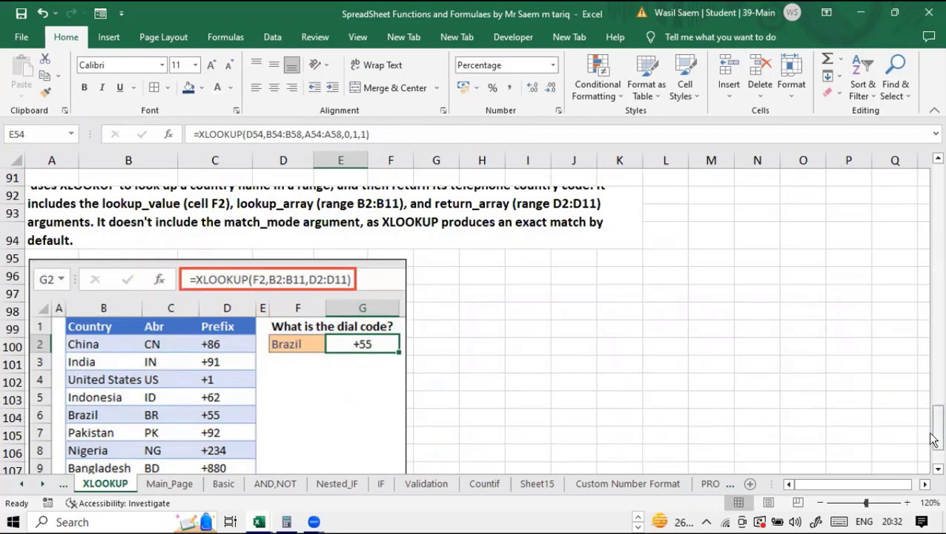
pyautogui.moveTo(932, 438); pyautogui.dragTo(934, 433)
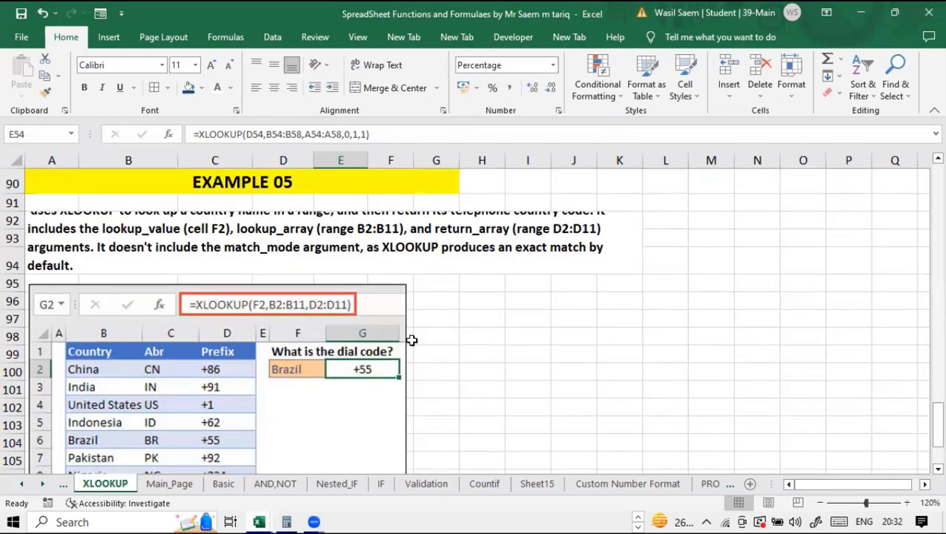